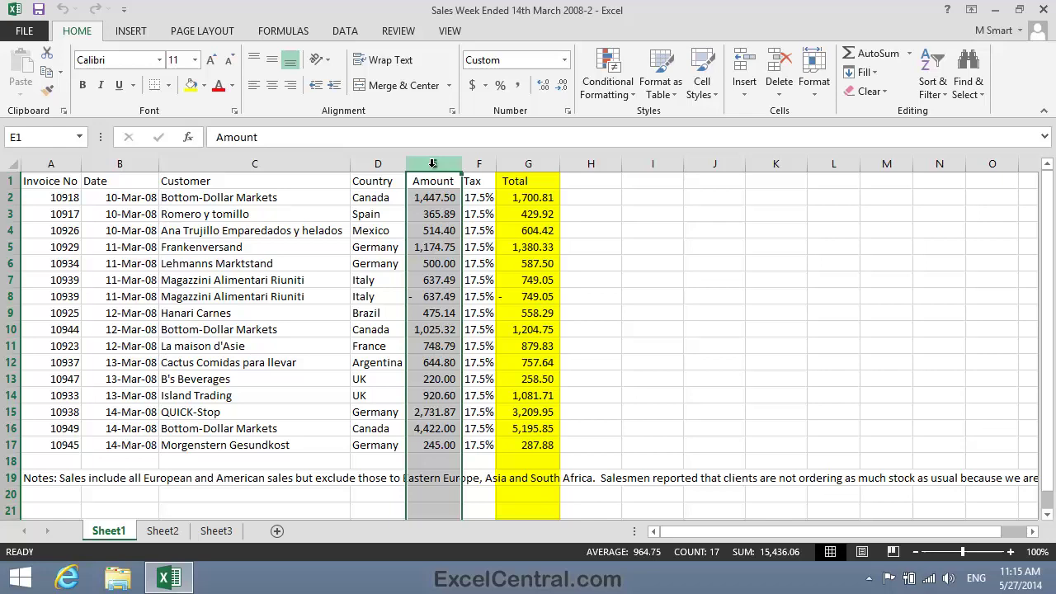
- Extend the Amount column selection to also include column G (Total)
key("ctrl")
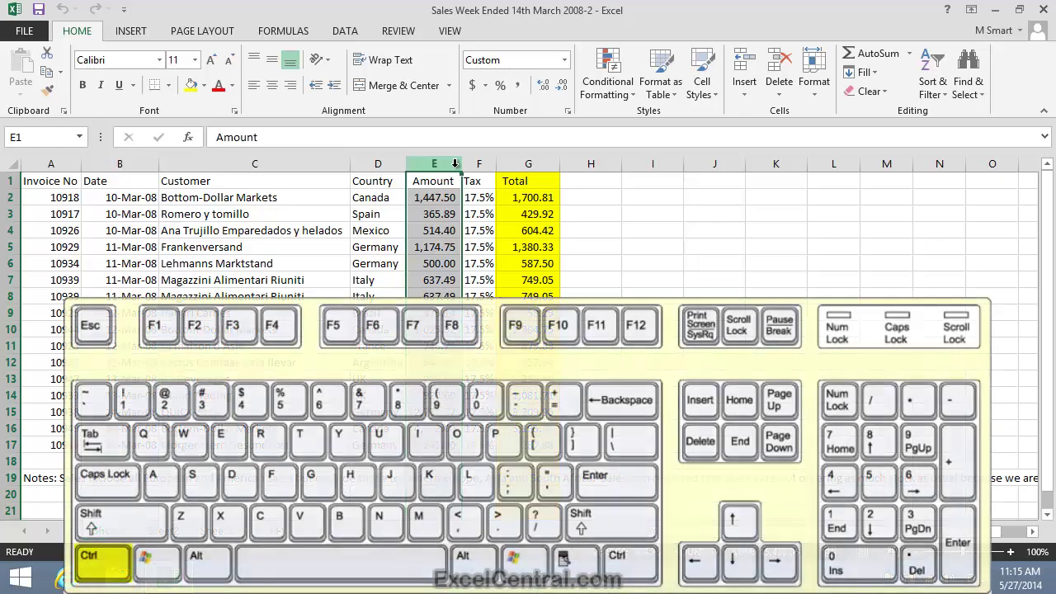
left_click(535, 163, "ctrl")
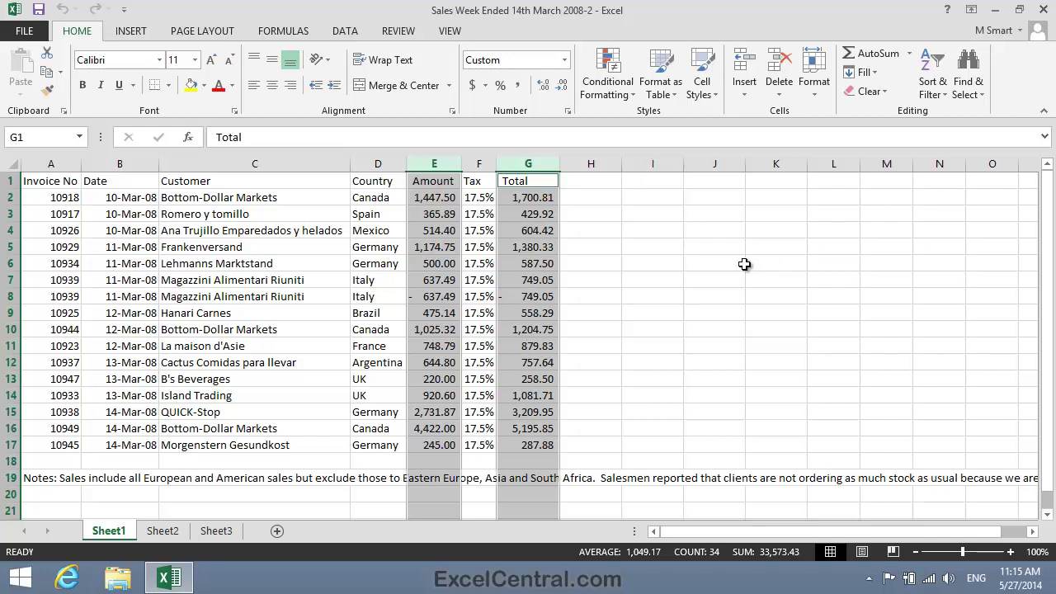
- Bring up Format Cells for both columns and choose the 0.00 custom type as the starting code
right_click(527, 261)
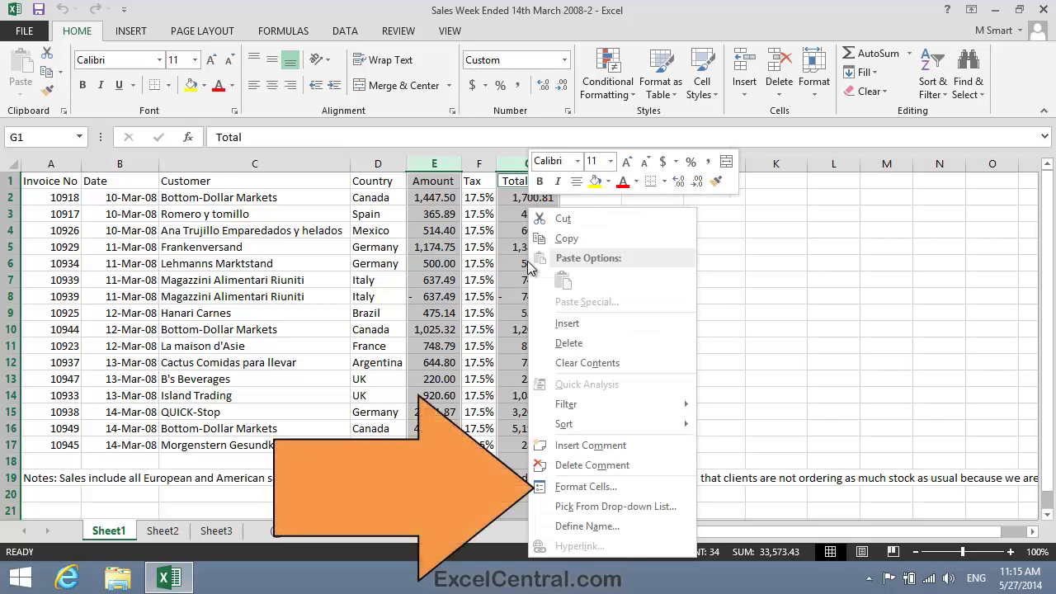
left_click(589, 487)
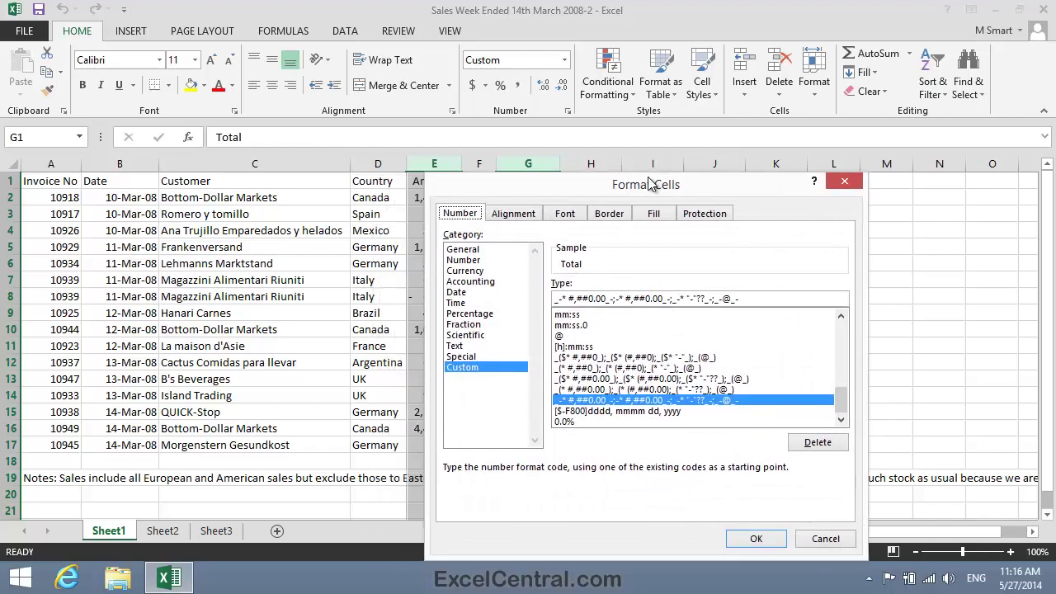
left_click_drag(648, 183, 767, 124)
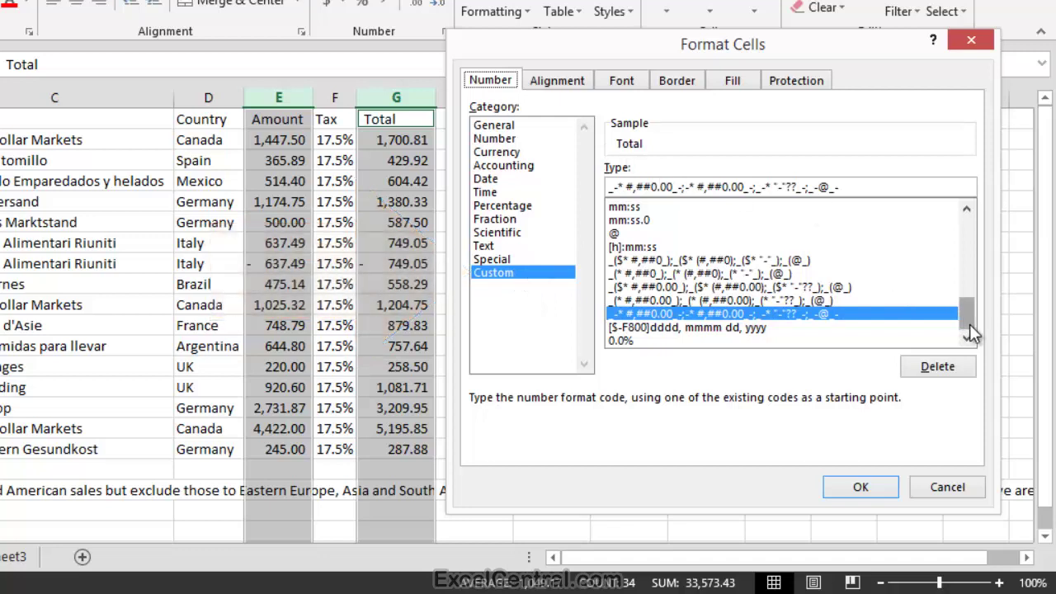
left_click_drag(971, 330, 966, 239)
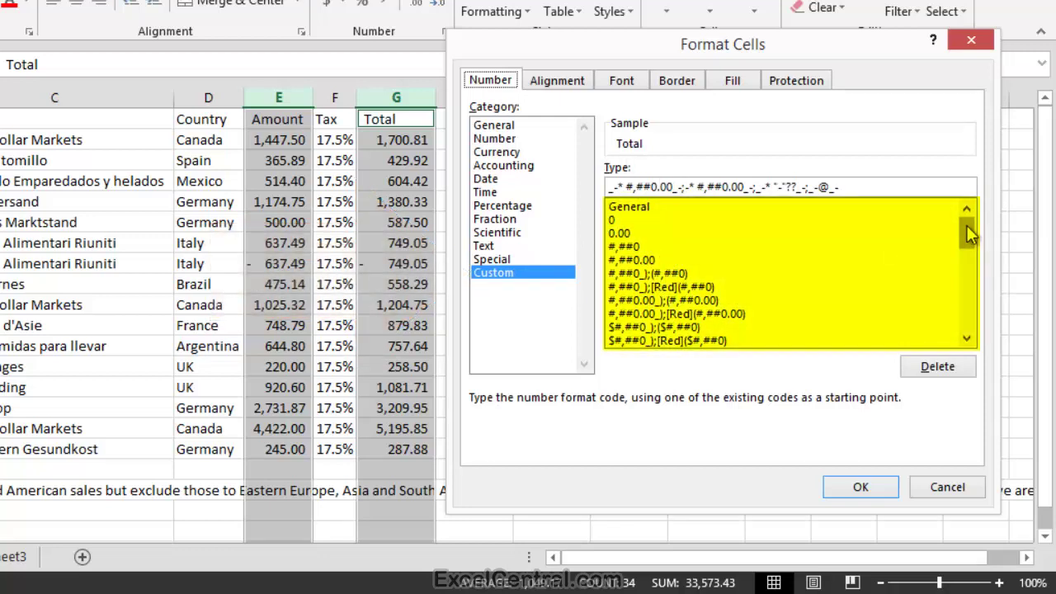
mouse_move(968, 227)
left_mouse_down()
mouse_move(965, 268)
mouse_move(965, 221)
left_mouse_up()
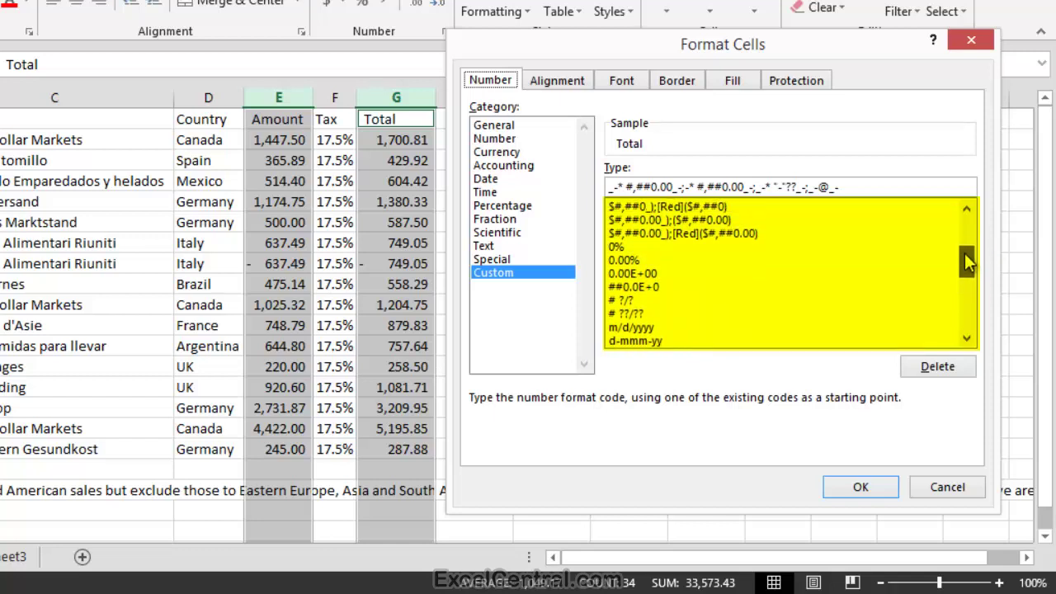
left_click(623, 234)
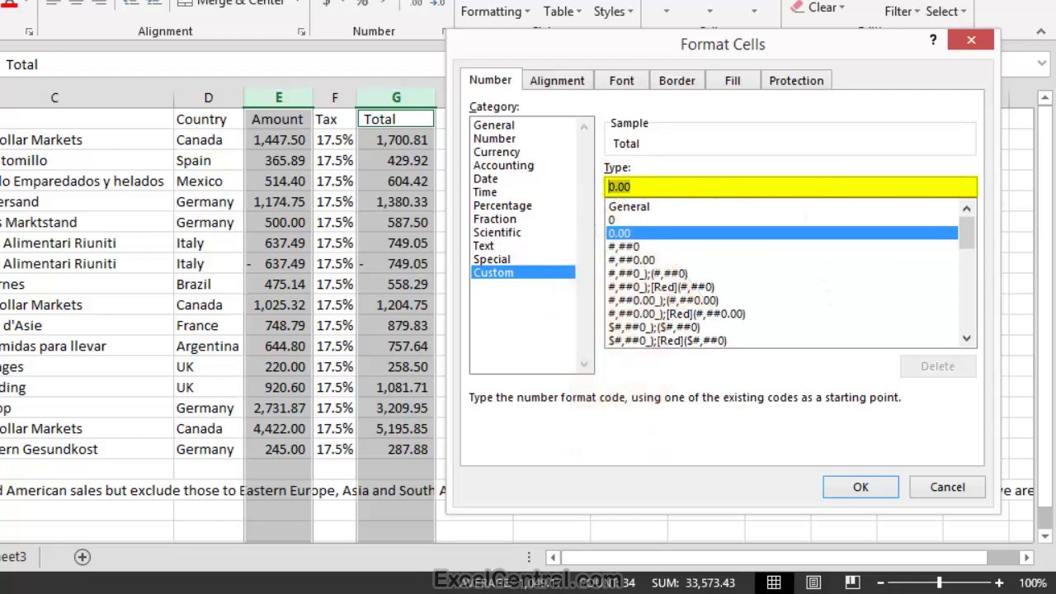
- Replace the custom Type code with #,#0.00;(#,#0.00)
key("Delete")
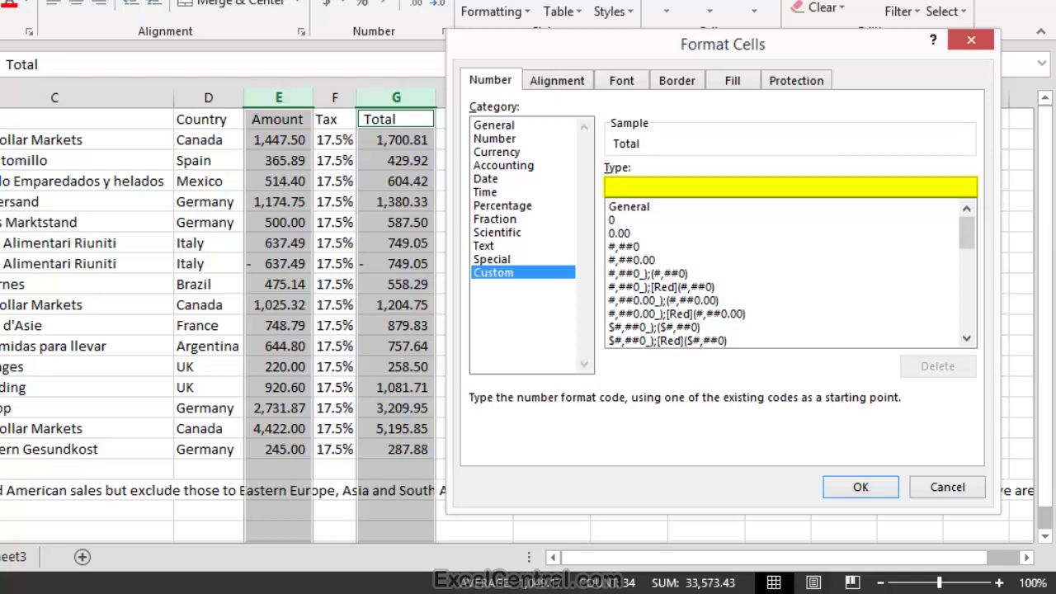
type("#,")
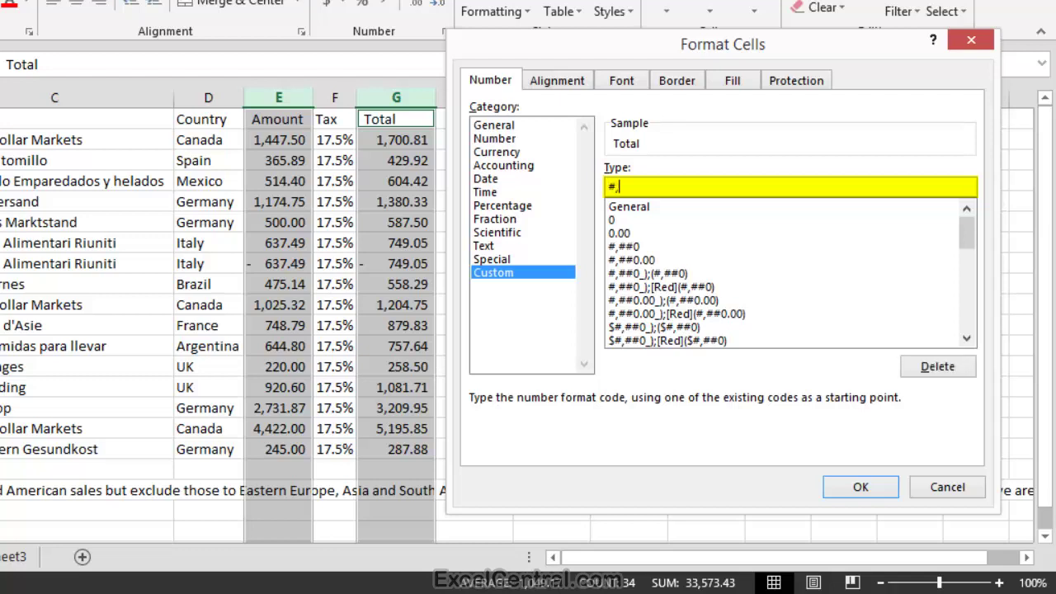
type("#")
type("0")
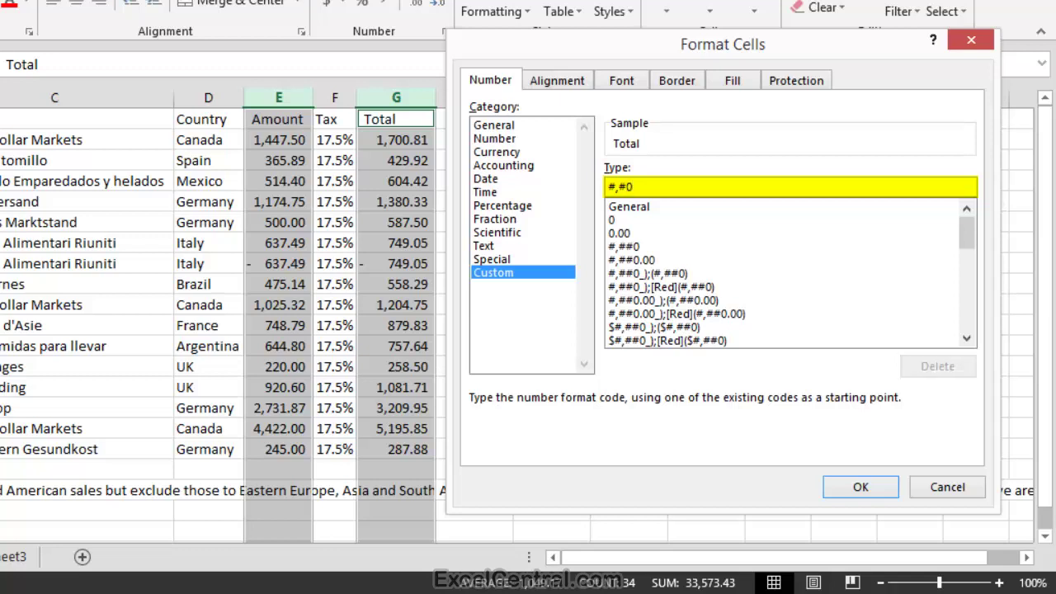
type(".00")
type(";")
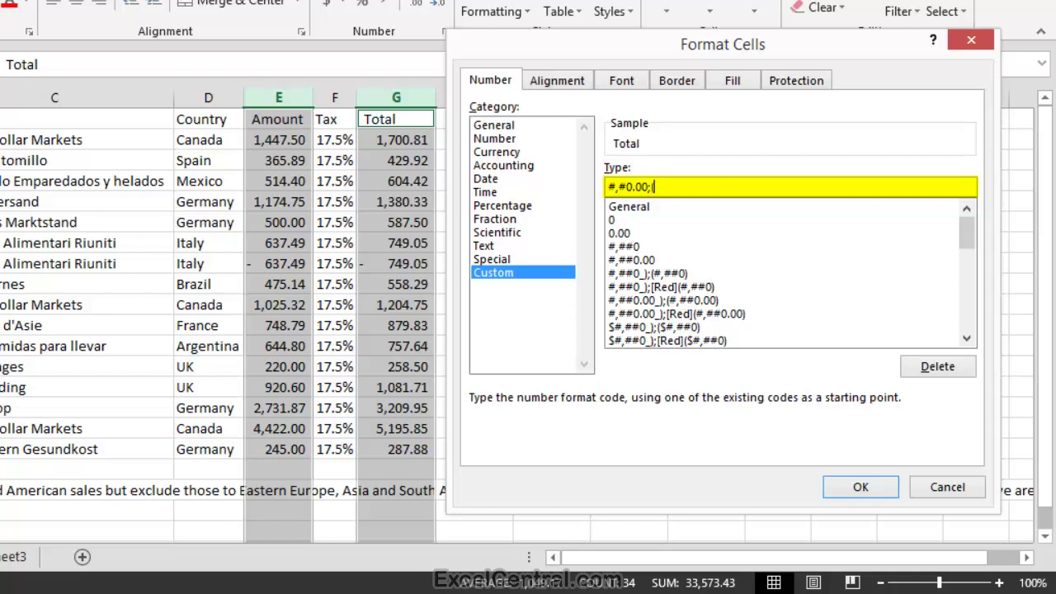
type("(")
type("#,#")
type("0.0")
type("0")
type(")")
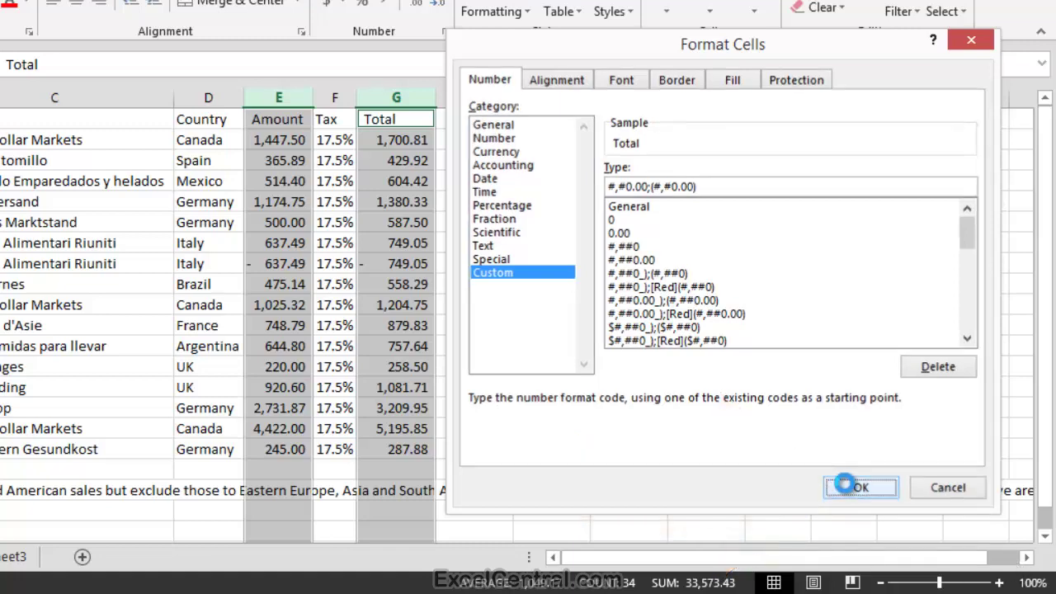
- Apply the bracketed format, showing negatives as (637.49) and (749.05), and return to cell A1
left_click(850, 487)
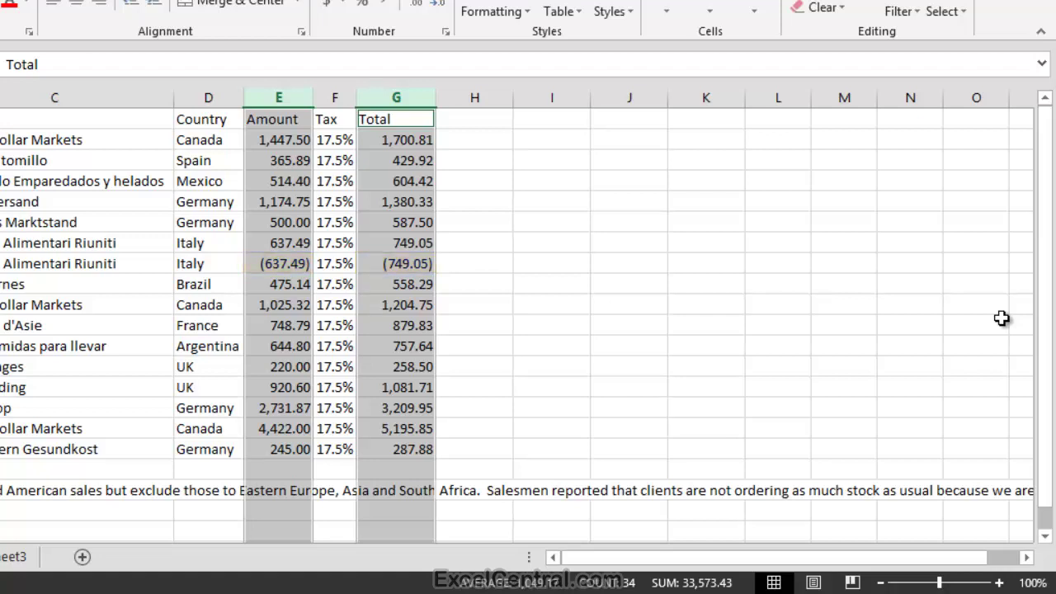
key("ctrl+Home")
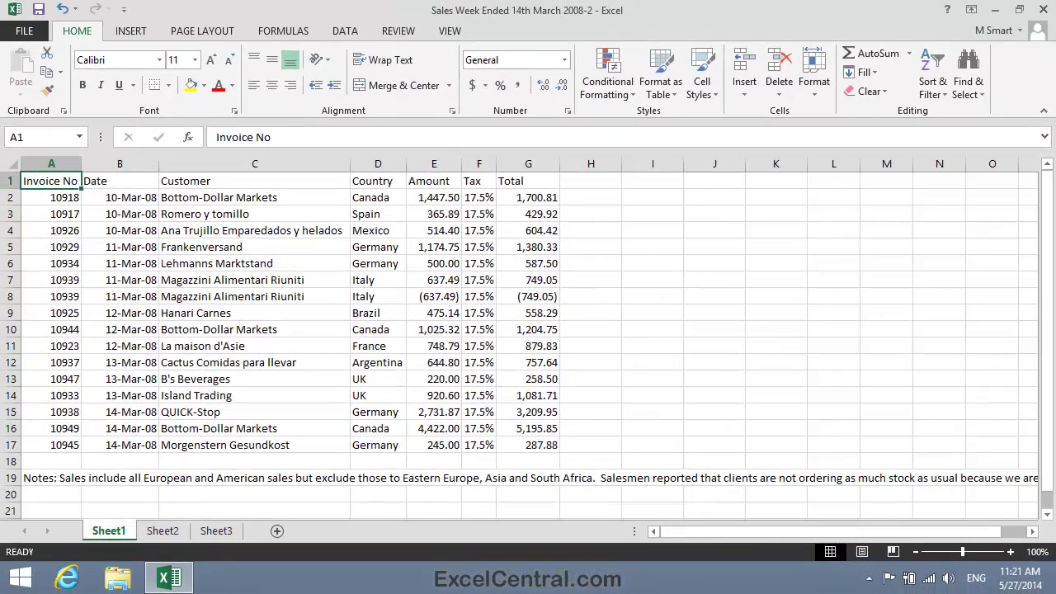
- Save a copy as 'Sales Week Ended 14th March 2008-3' in the Excel 2013 Essential Skills folder
left_click(24, 30)
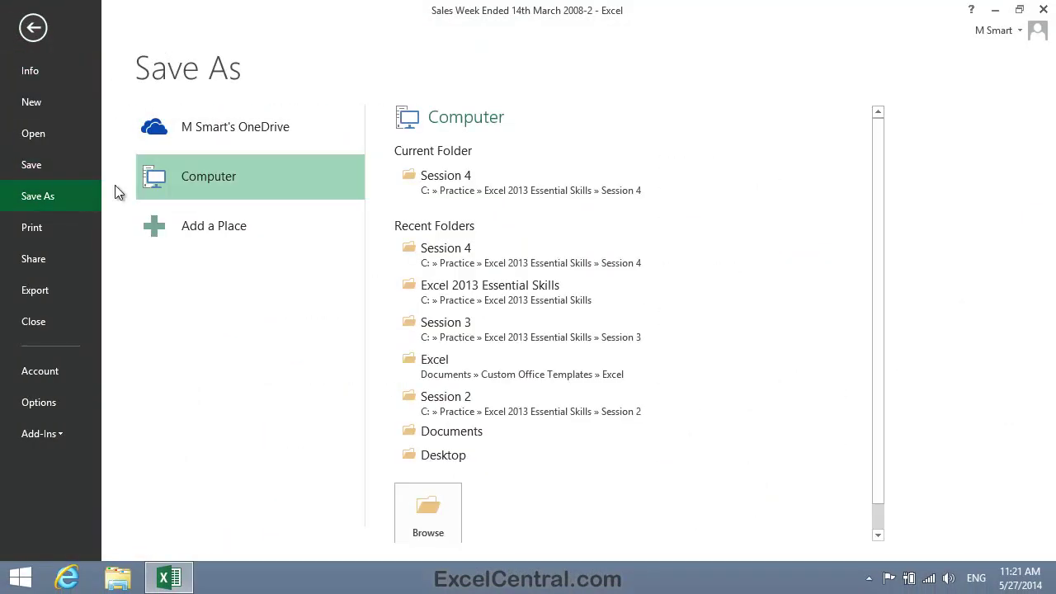
left_click(427, 515)
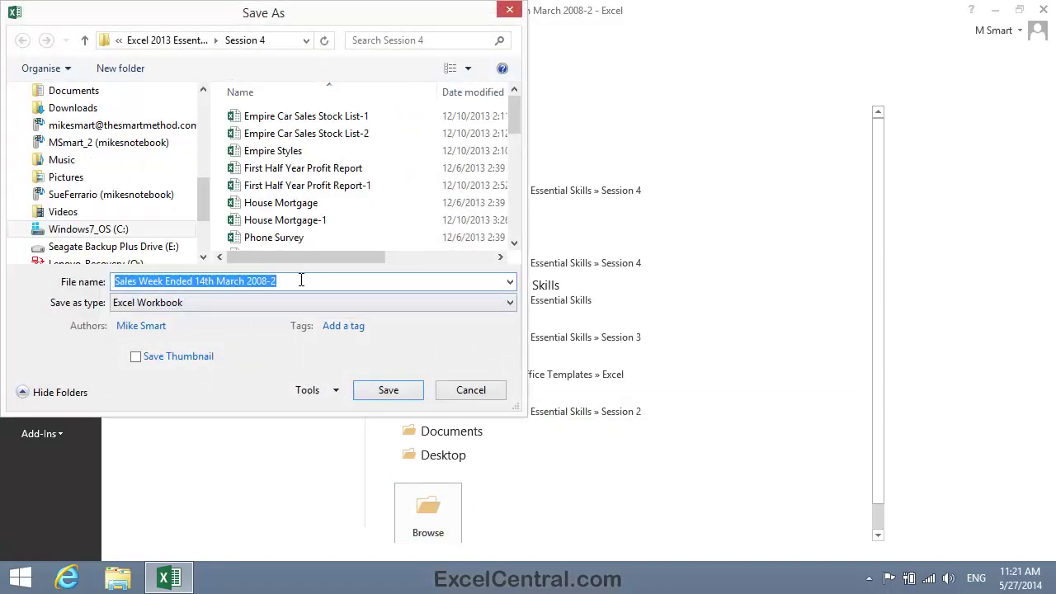
left_click(310, 281)
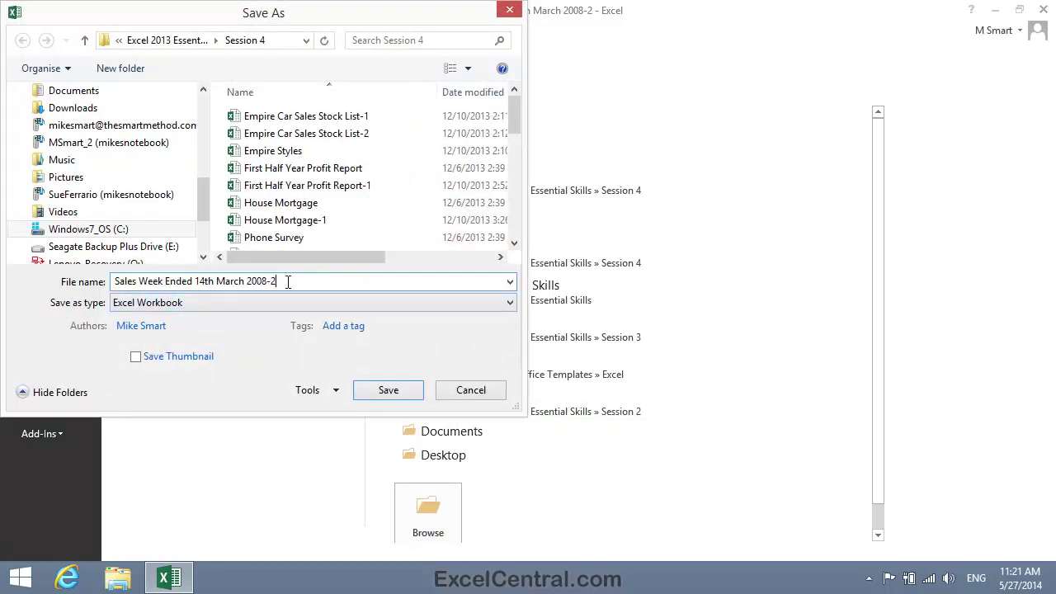
key("BackSpace")
type("3")
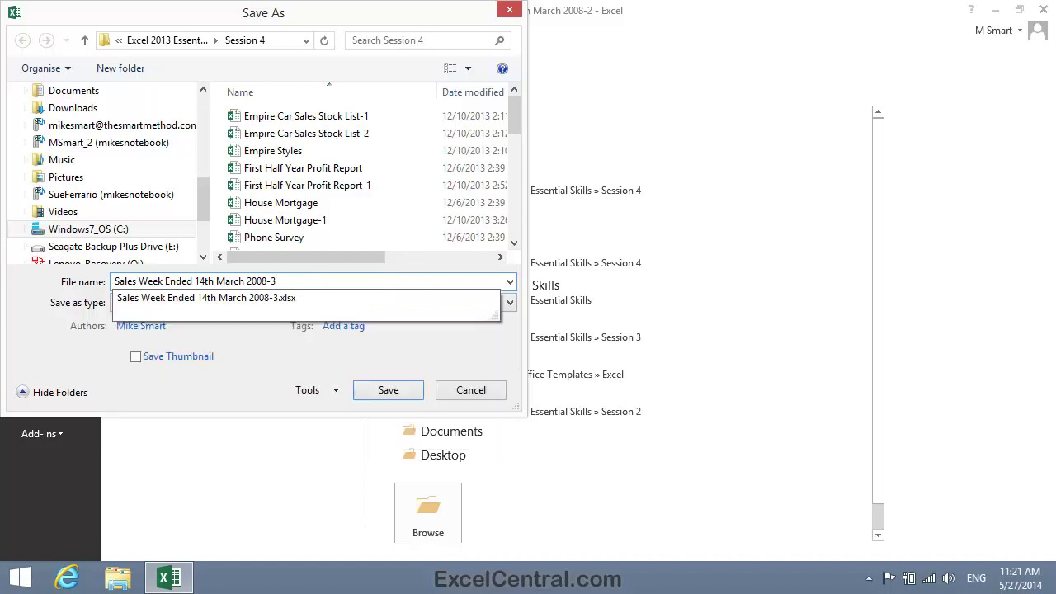
left_click(150, 41)
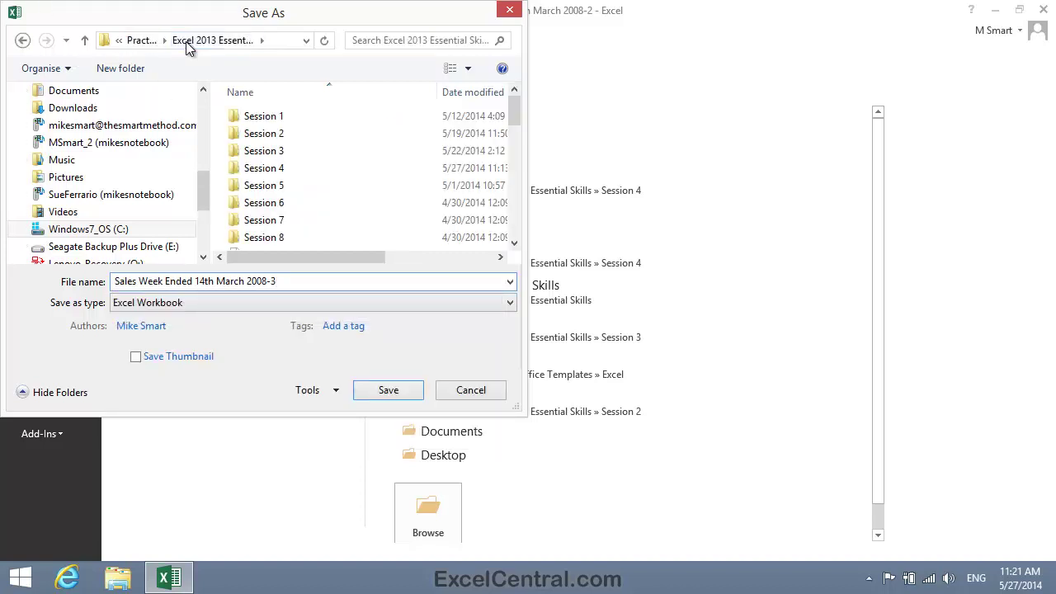
left_click(386, 394)
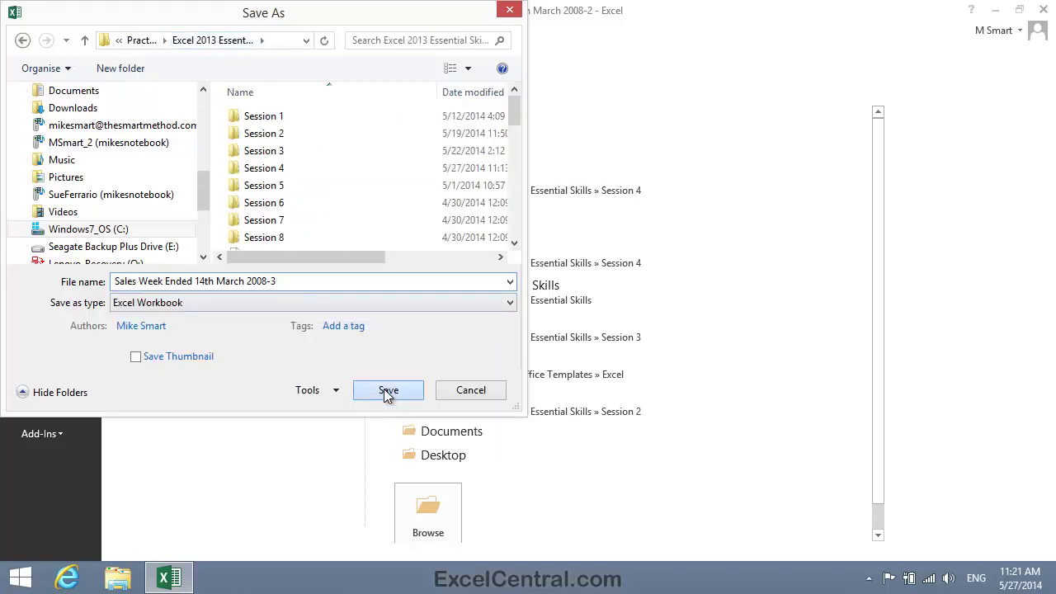